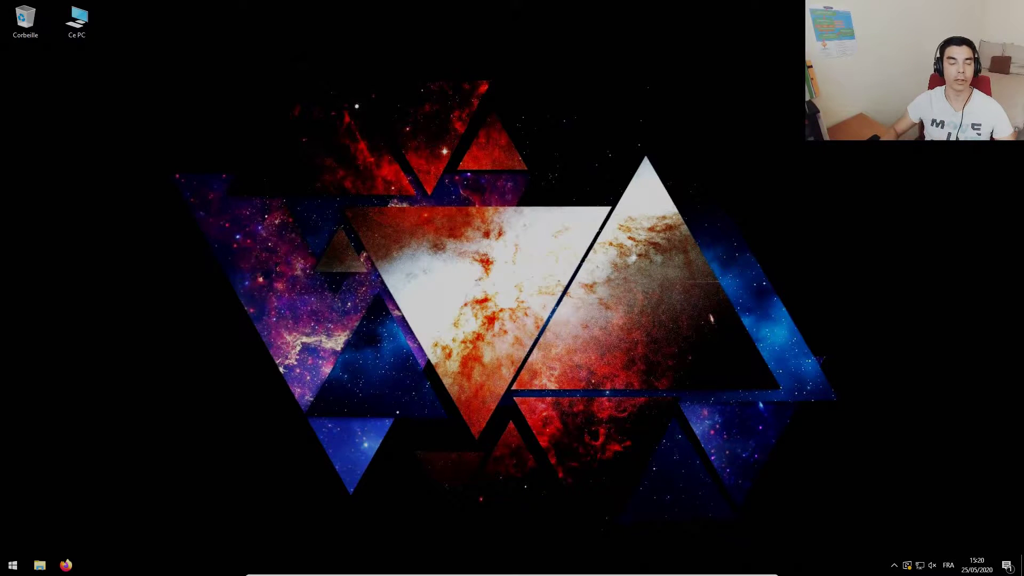
- Open Firefox and search the web for "telecharger windows 10 iso"
left_click(66, 565)
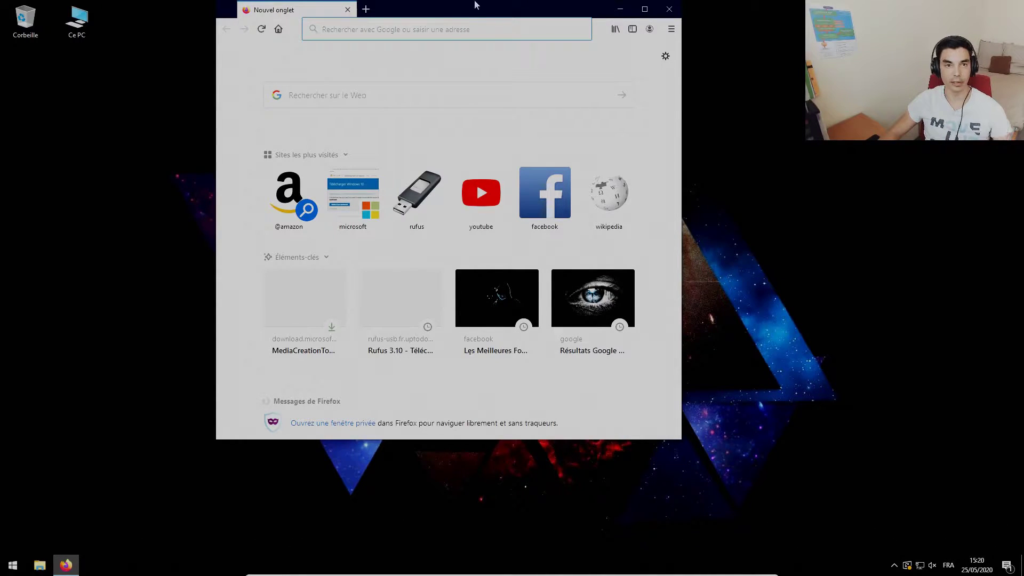
left_click_drag(451, 14, 471, 75)
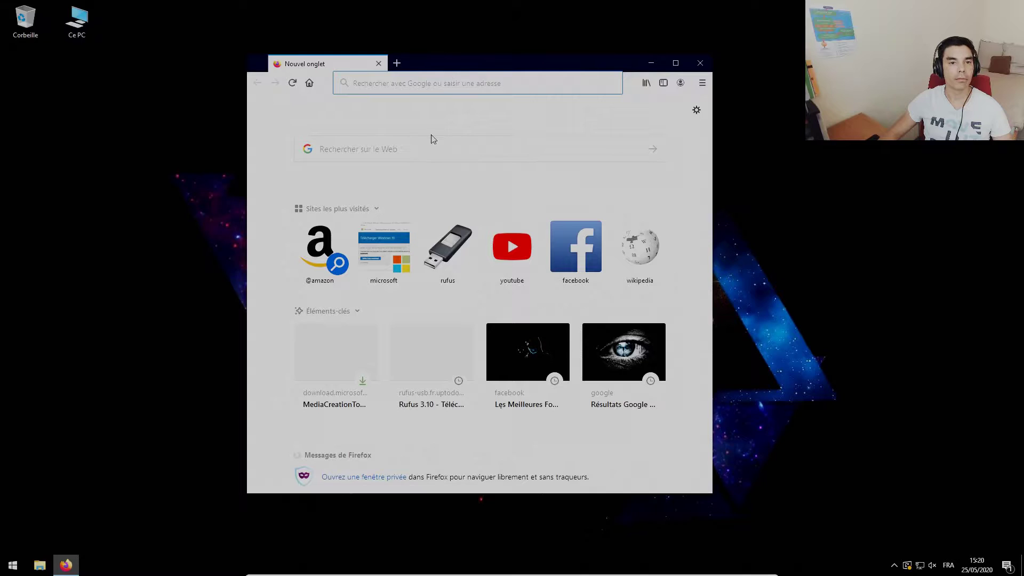
left_click(421, 153)
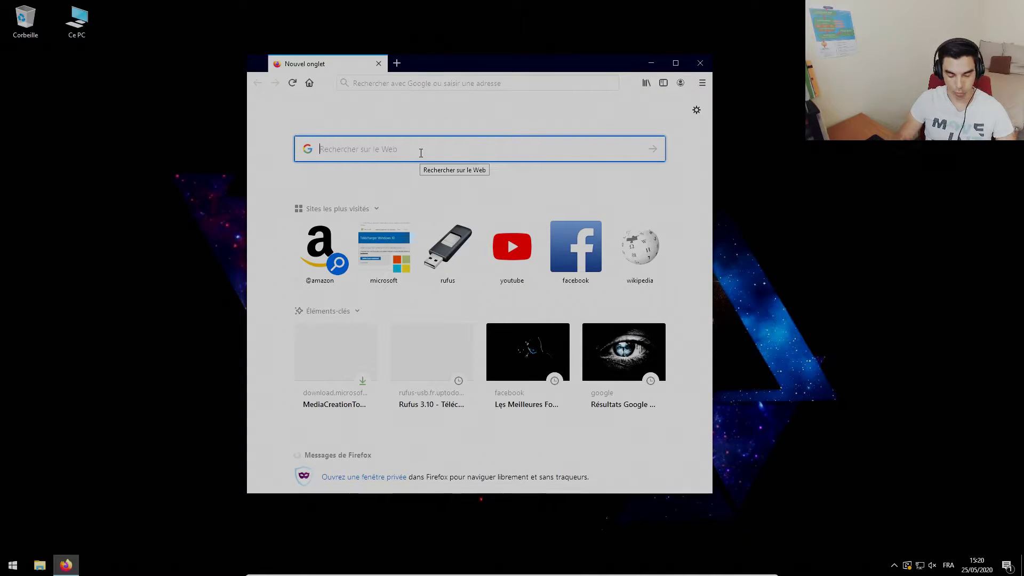
type("TELE")
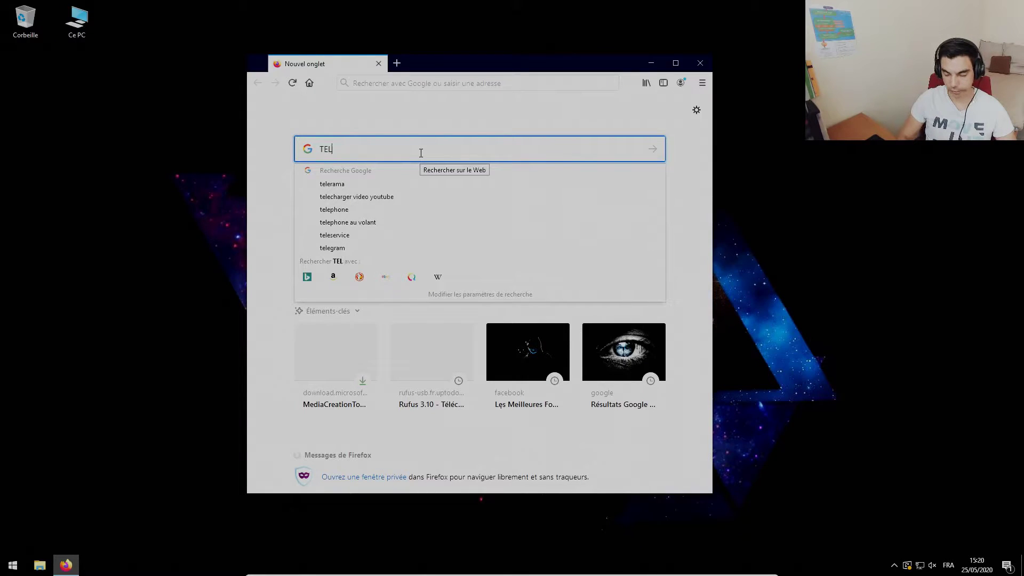
key("BackSpace")
key("BackSpace")
key("BackSpace")
type("te")
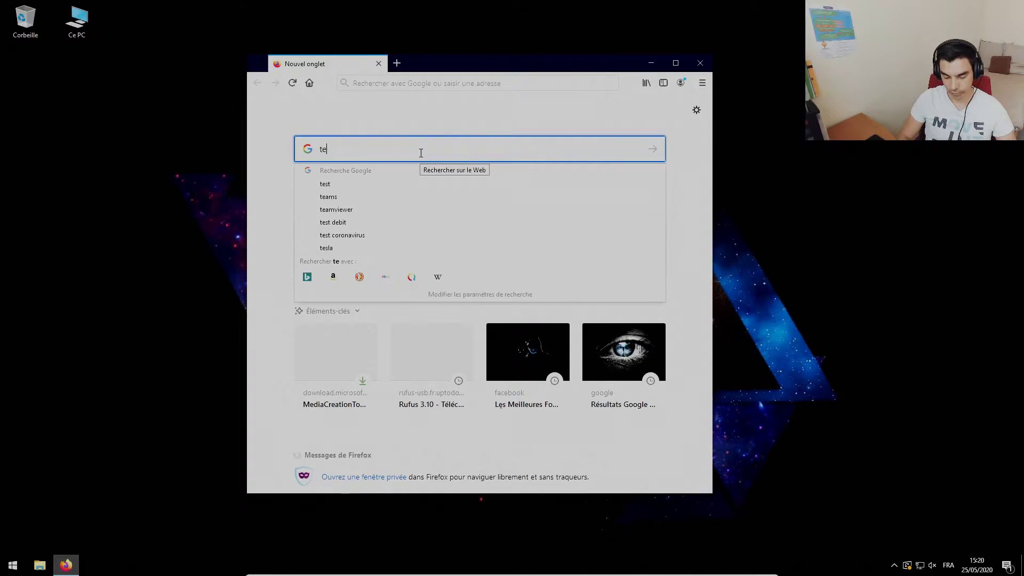
type("lecharger win")
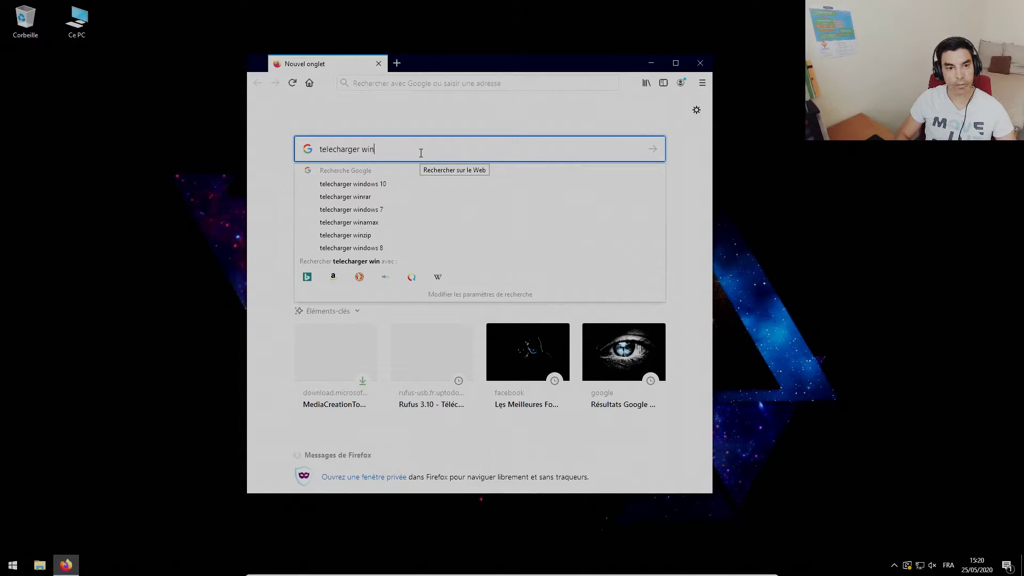
type("dows 10 iso")
key("Return")
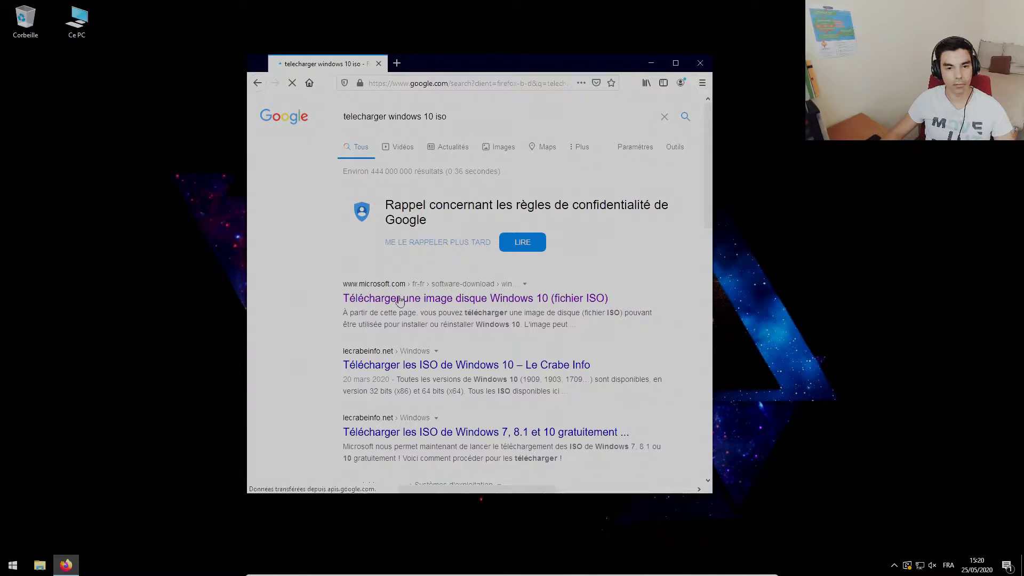
- Open Microsoft's Windows 10 disc image page from the results and download MediaCreationTool1909.exe
left_click(406, 302)
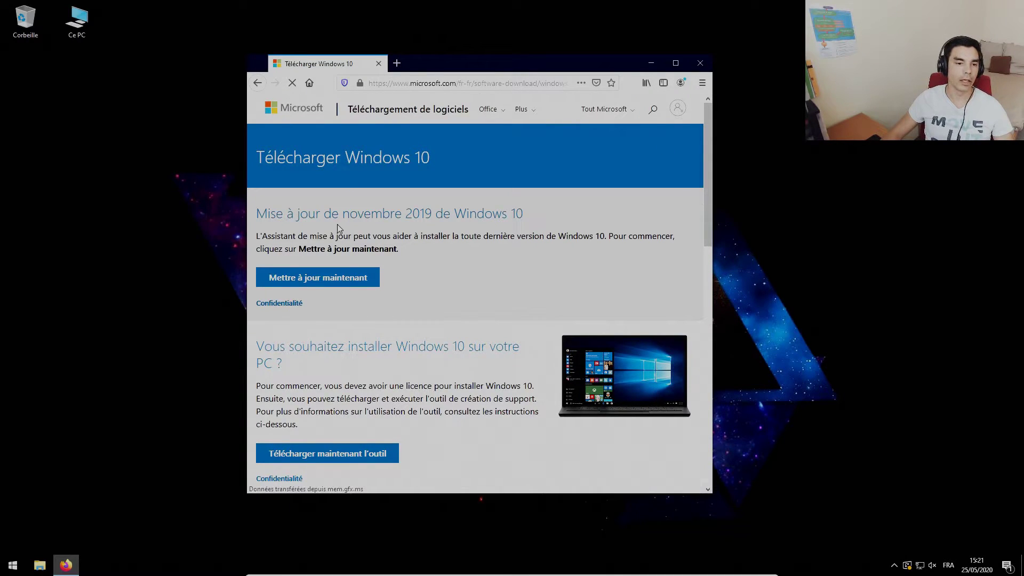
scroll(401, 308, "down", 3)
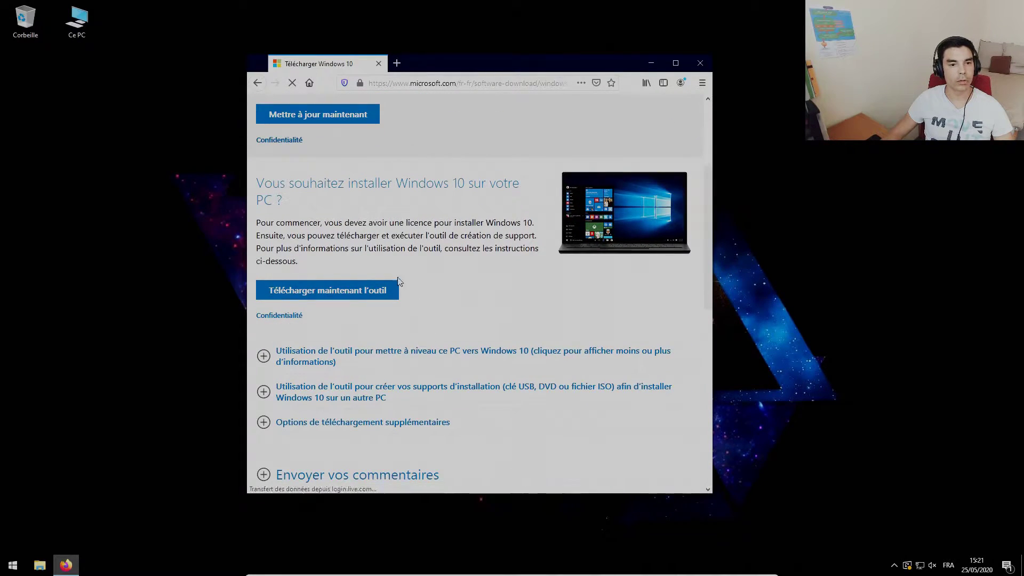
left_click(342, 294)
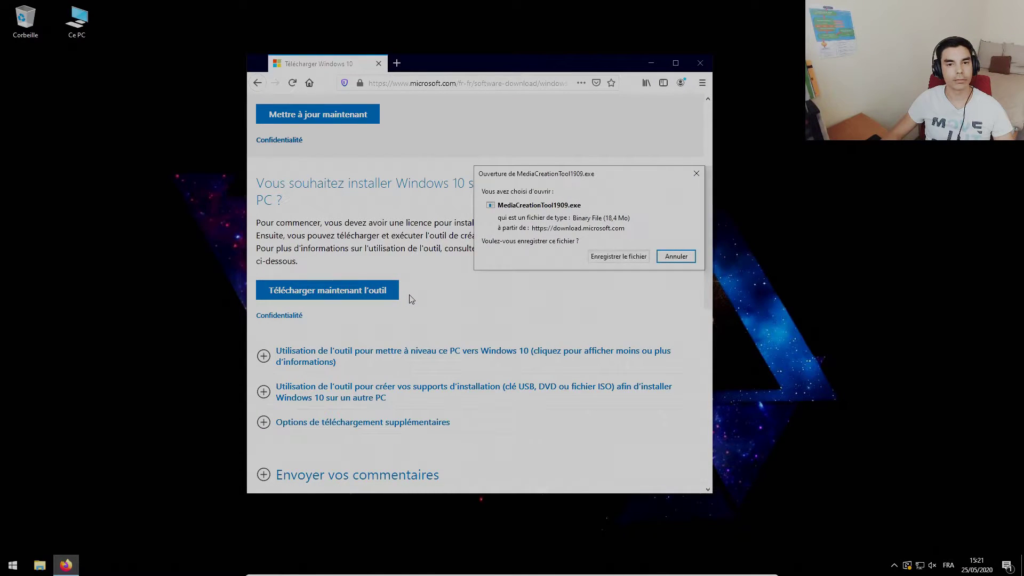
left_click(613, 258)
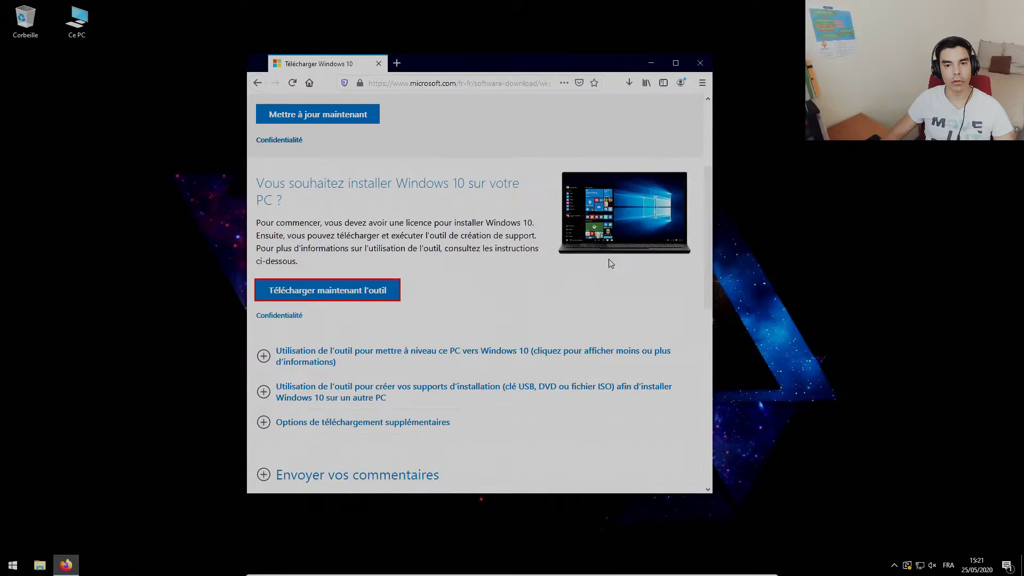
- Run the downloaded media creation tool, close the browser window and accept the Microsoft licence terms
left_click(630, 84)
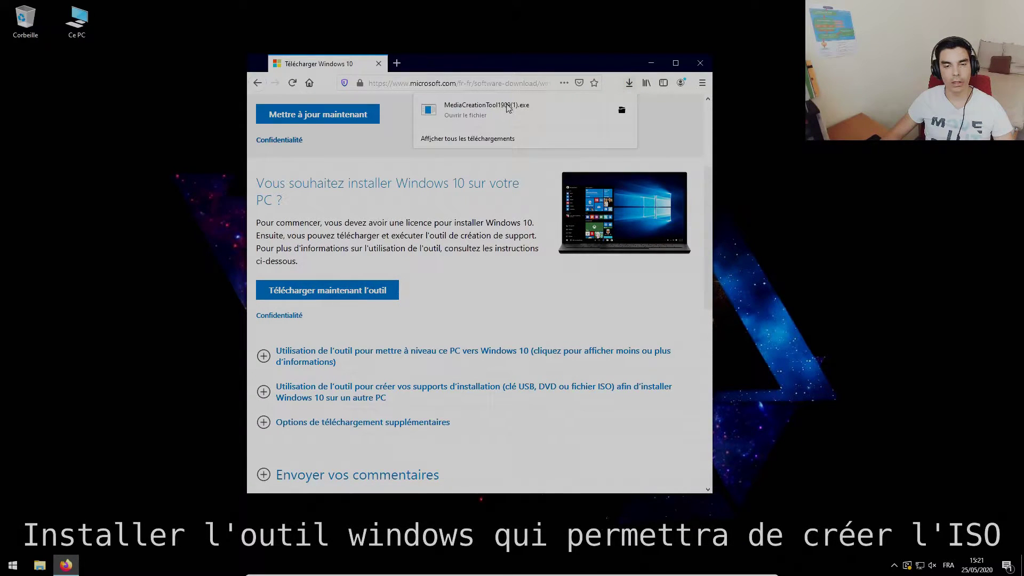
left_click(509, 109)
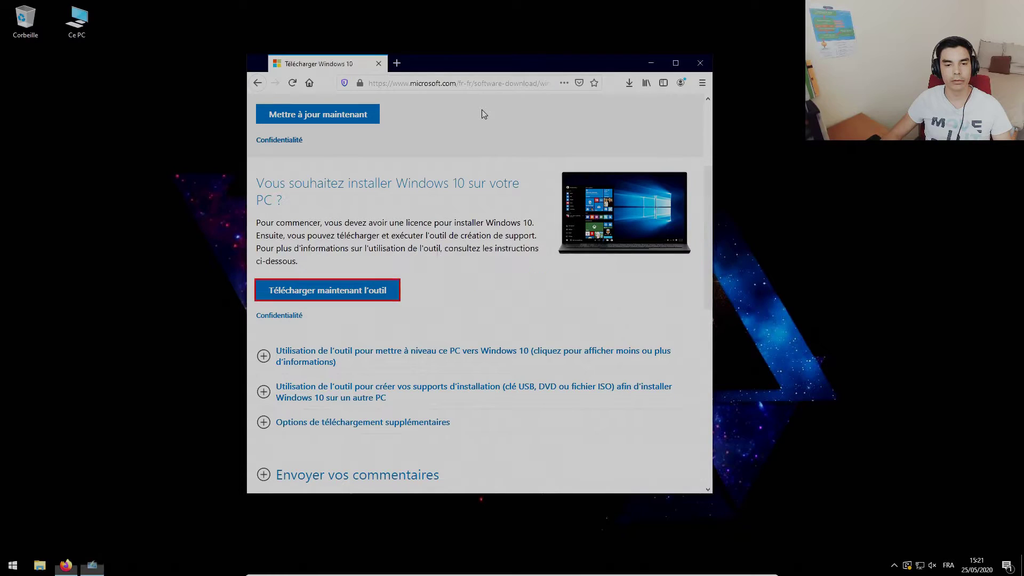
left_click(701, 63)
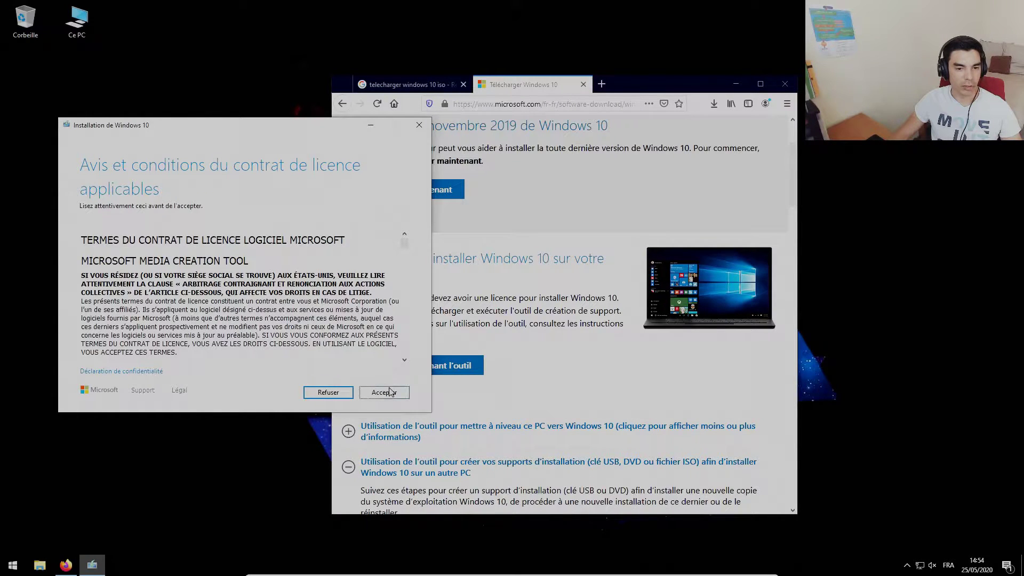
left_click(384, 392)
- Choose to create installation media for another PC and keep the recommended language, edition and architecture
left_click(147, 202)
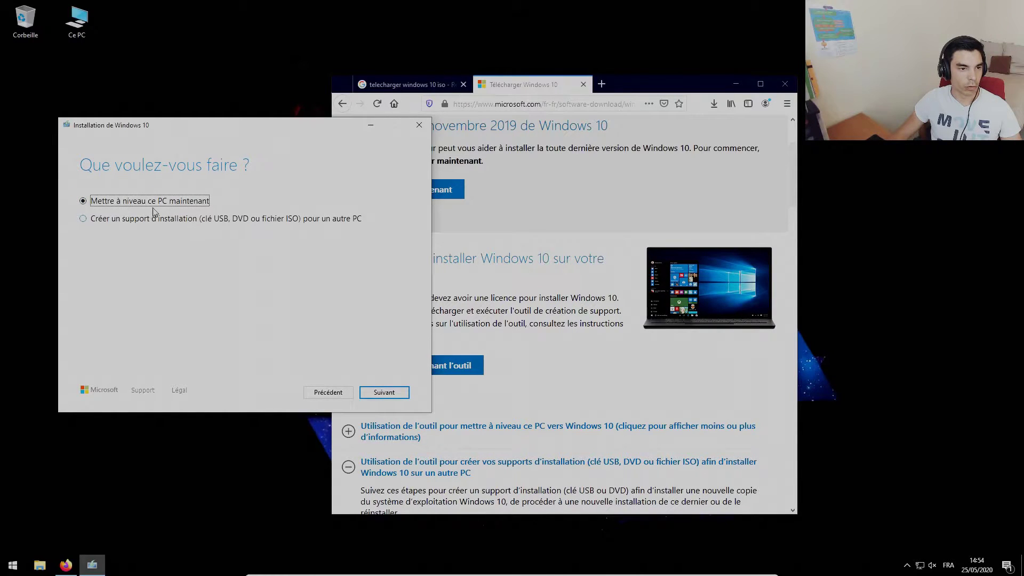
left_click(151, 220)
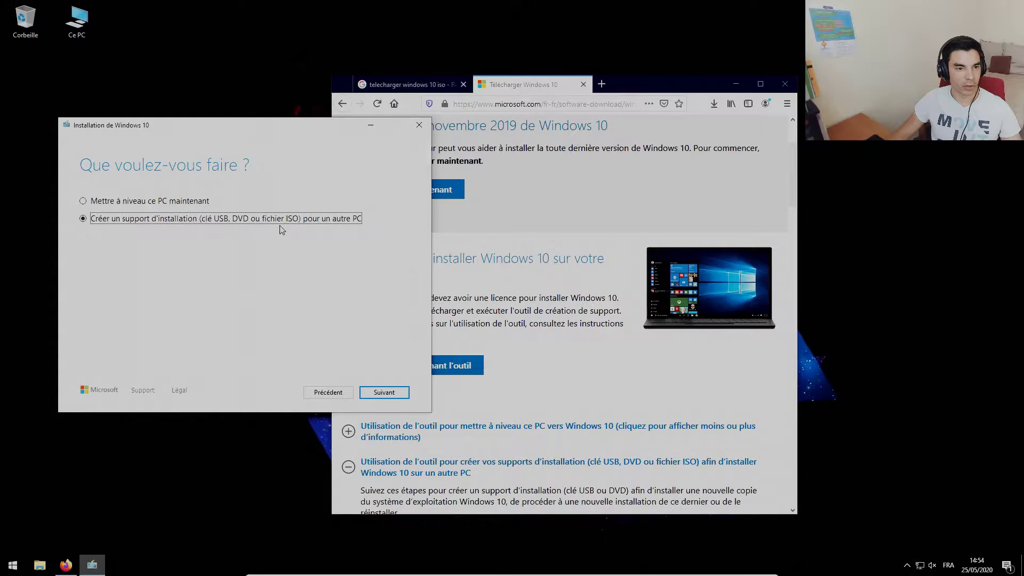
left_click(381, 394)
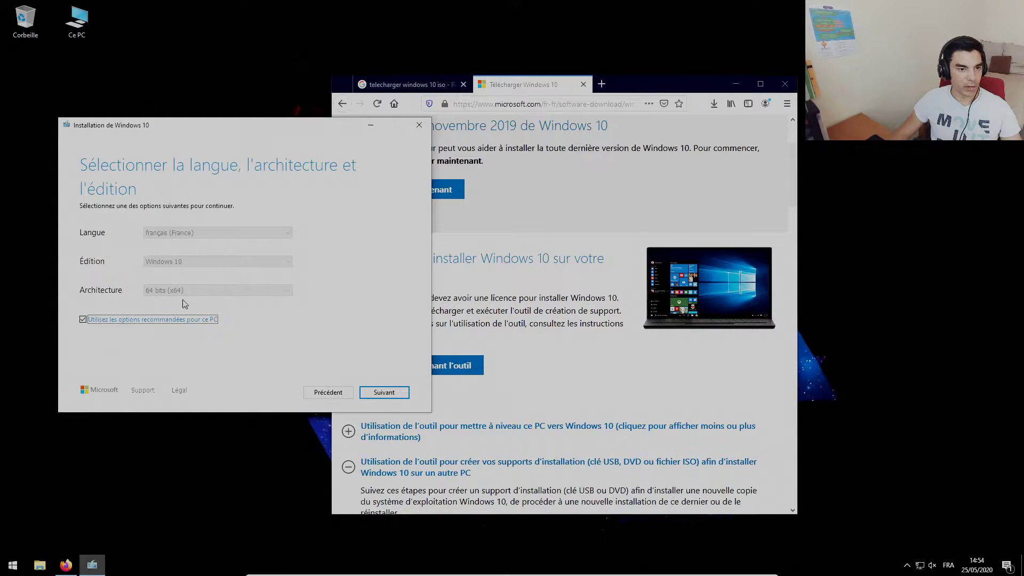
left_click(382, 396)
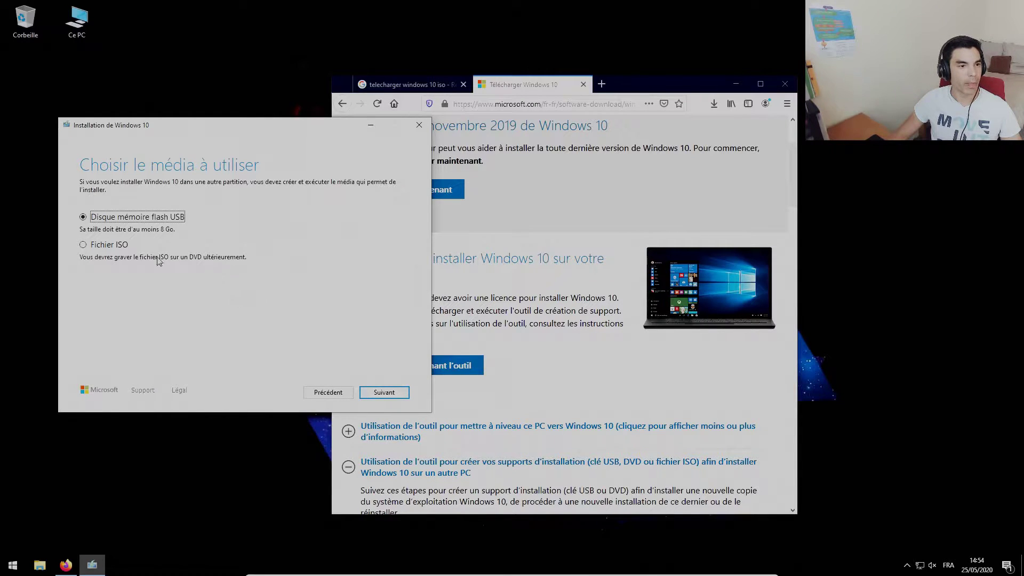
- Select Fichier ISO as the media type and save it as Windows10 in the Téléchargements folder
left_click(123, 246)
left_click(400, 398)
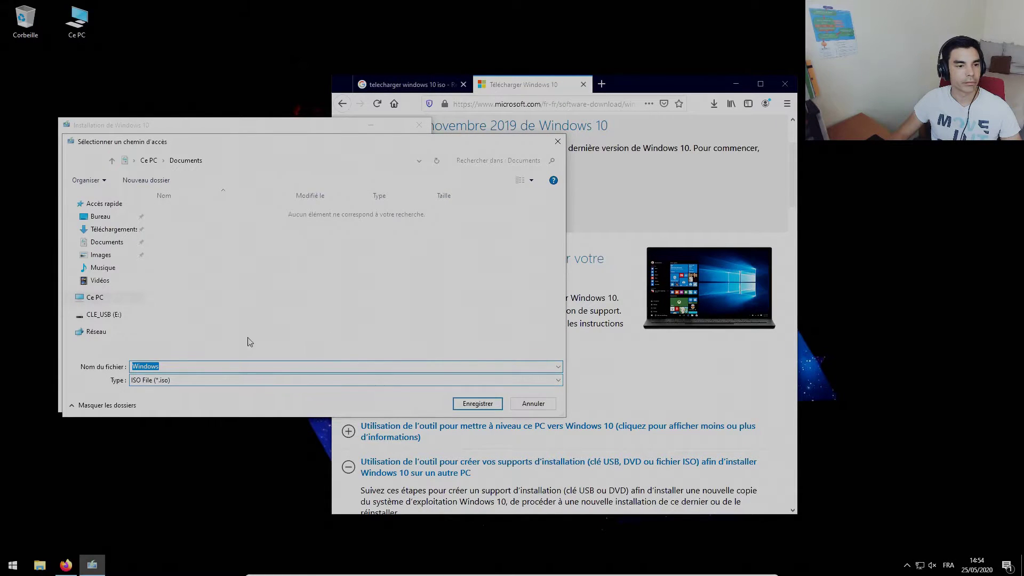
left_click(197, 368)
type("10")
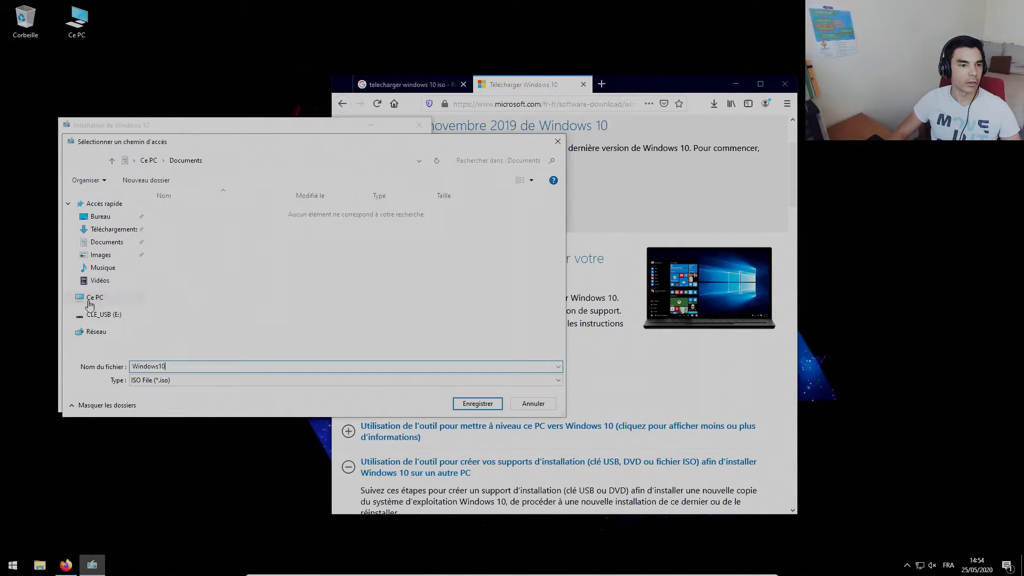
left_click(106, 229)
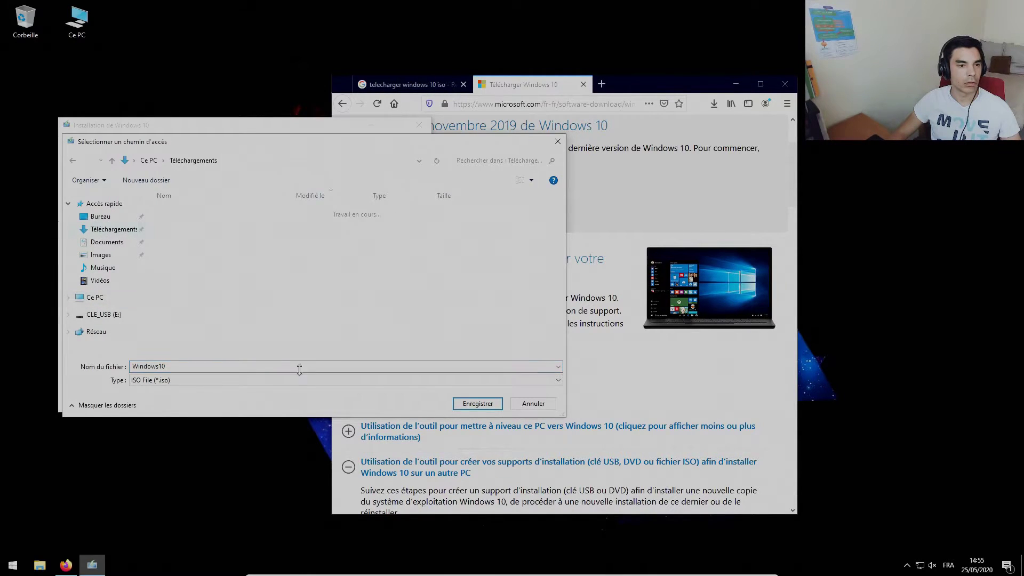
left_click(476, 403)
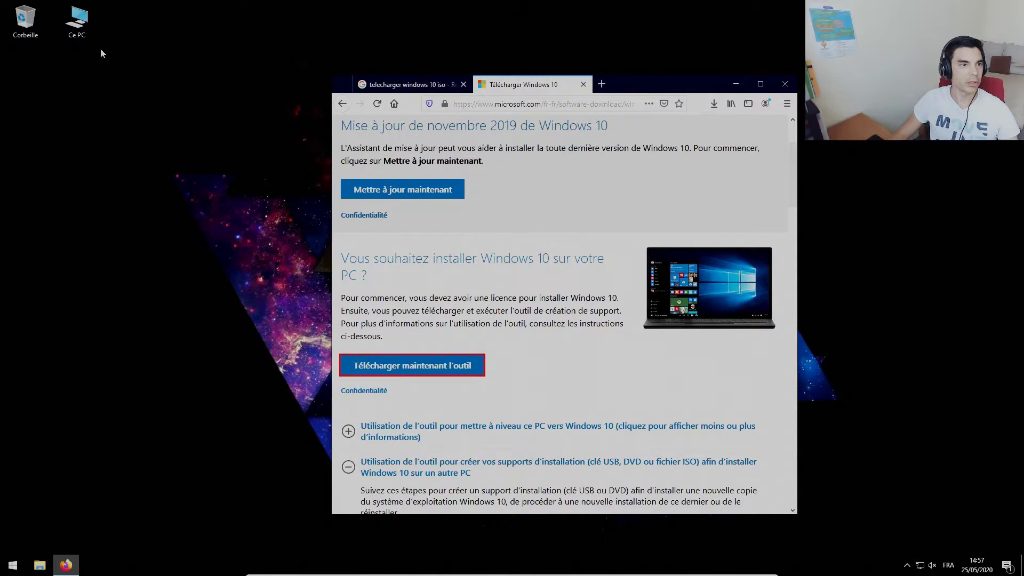
- Check the Win10_1909_French_x64 disc image in the Téléchargements folder, widening the Type column
double_click(76, 20)
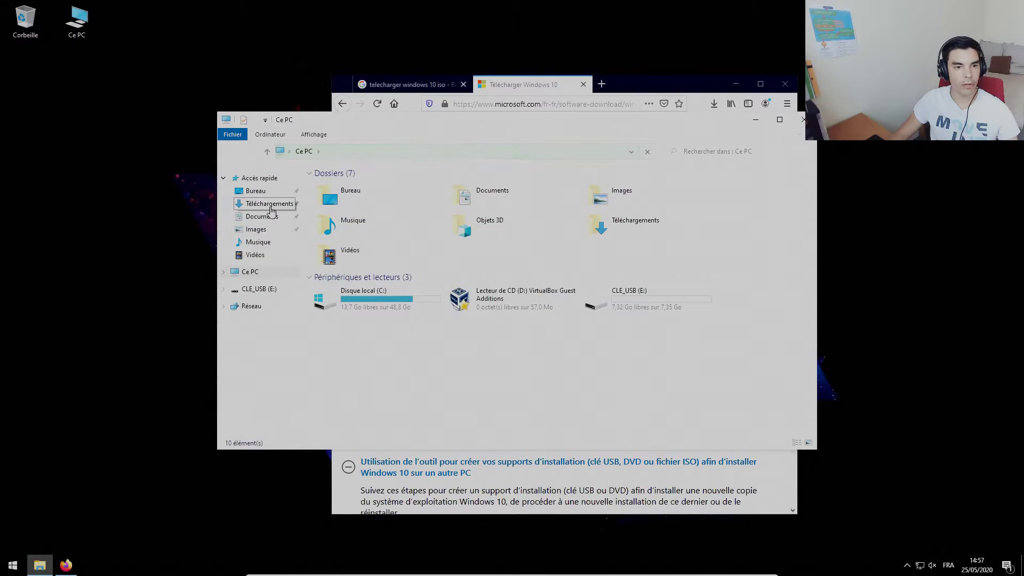
left_click(269, 204)
left_click(376, 201)
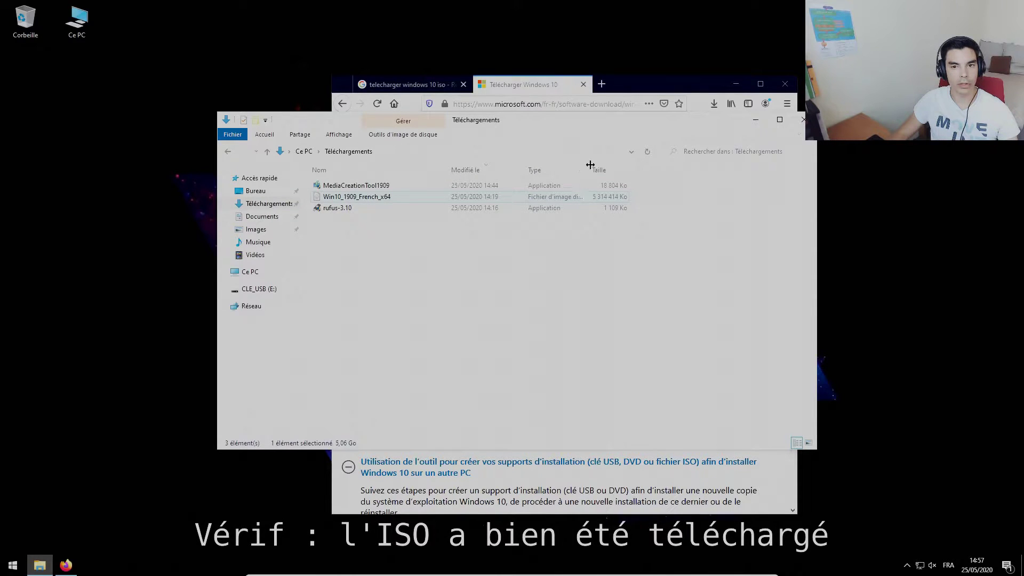
left_click_drag(591, 165, 620, 167)
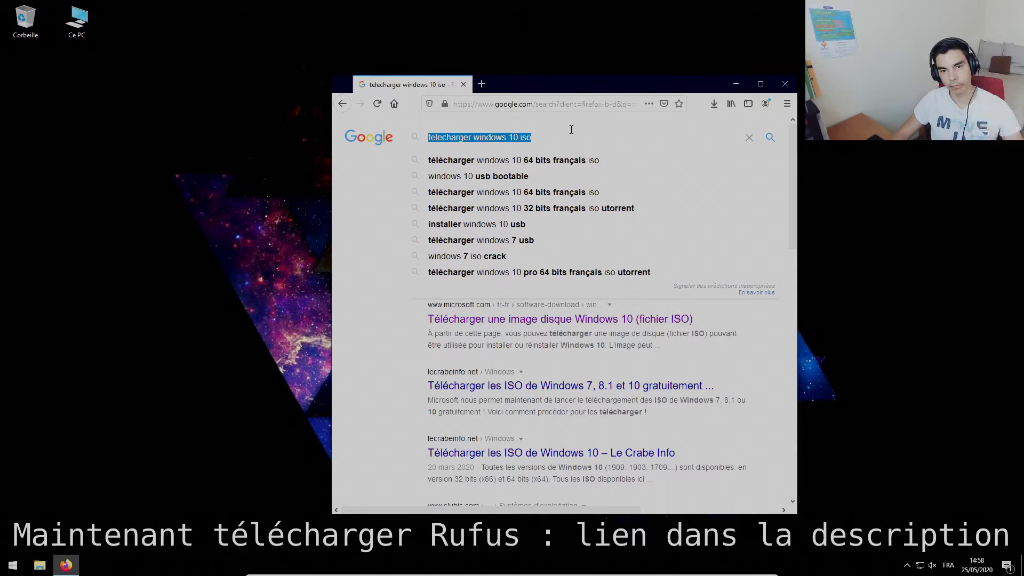
- Search Google for "rufus" and open the official Rufus website
left_click(564, 130)
left_click_drag(539, 137, 404, 143)
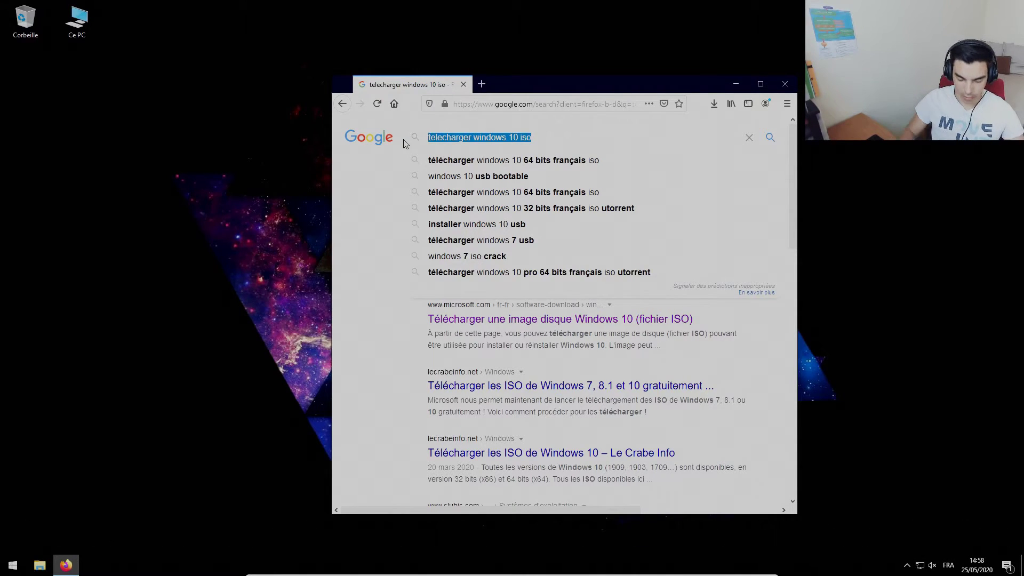
type("rufus")
key("Return")
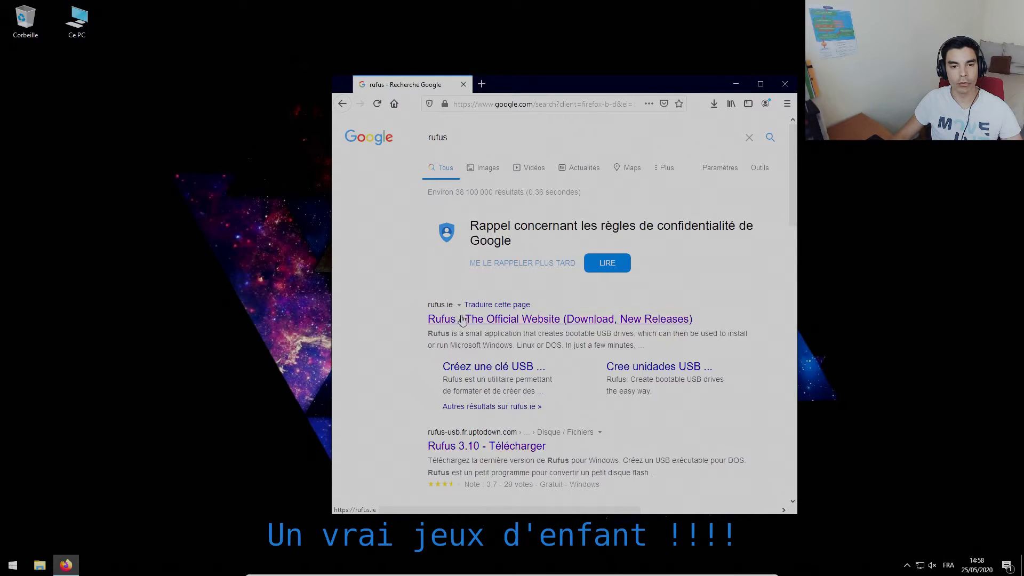
left_click(490, 320)
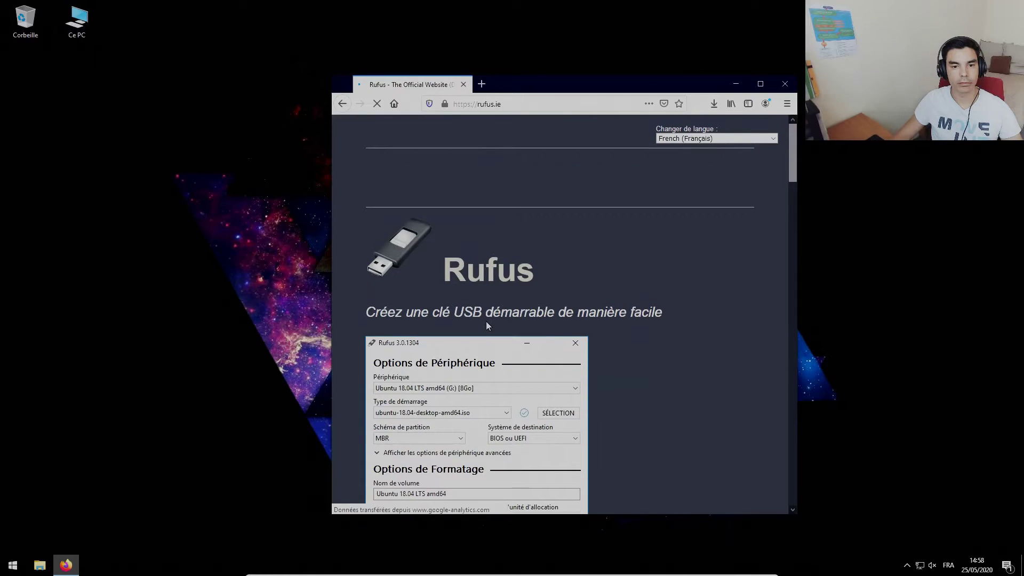
- Request the Rufus 3.10 download from the Téléchargement section of the site and cancel the save prompt
left_click_drag(617, 87, 502, 12)
scroll(451, 236, "down", 6)
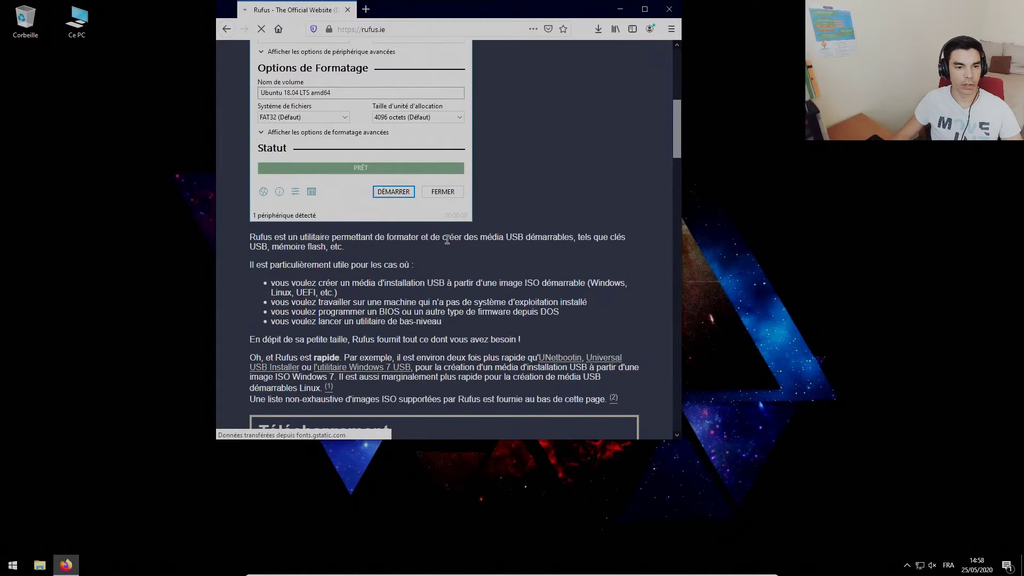
scroll(338, 268, "down", 3)
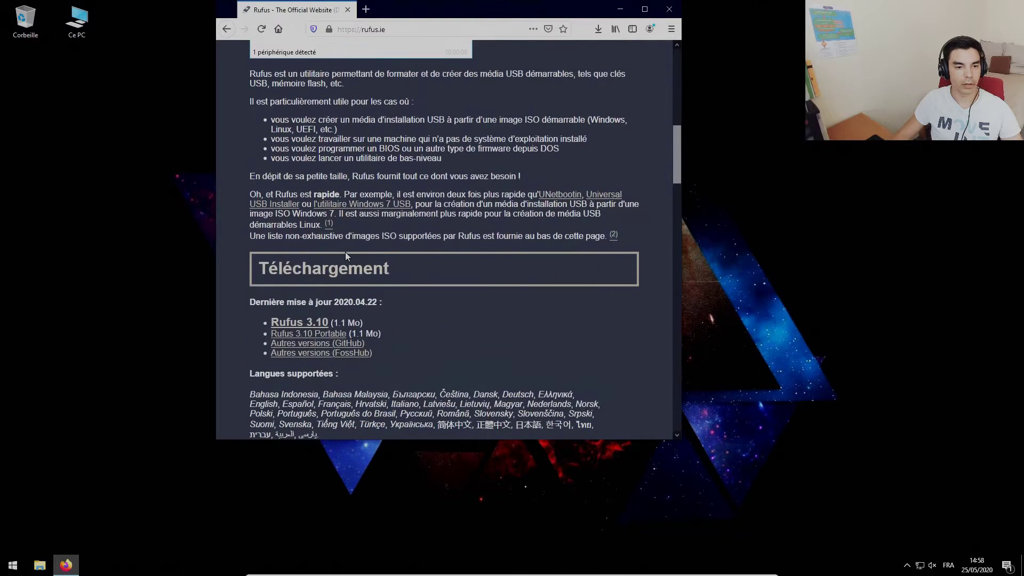
left_click(299, 324)
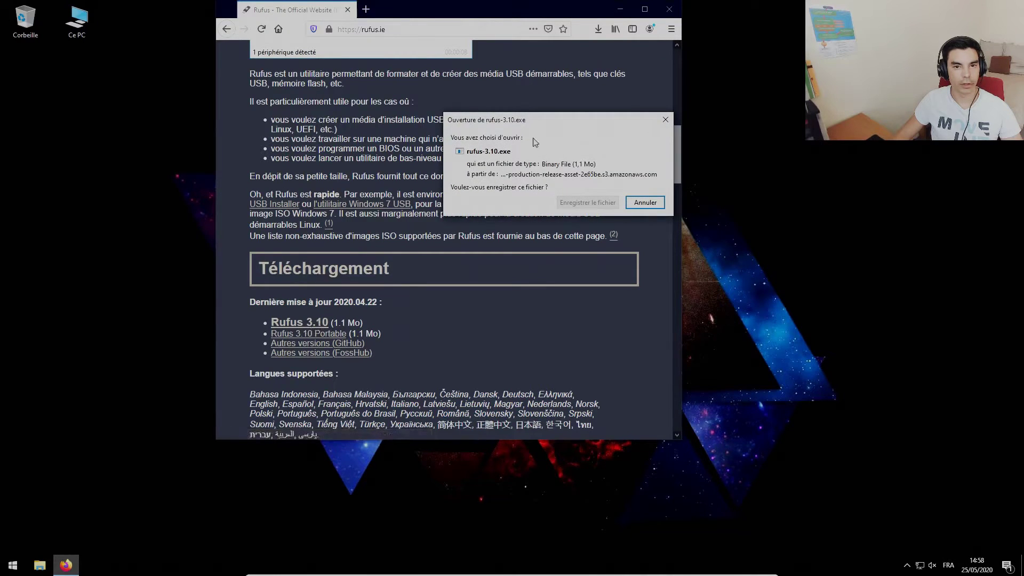
left_click(645, 202)
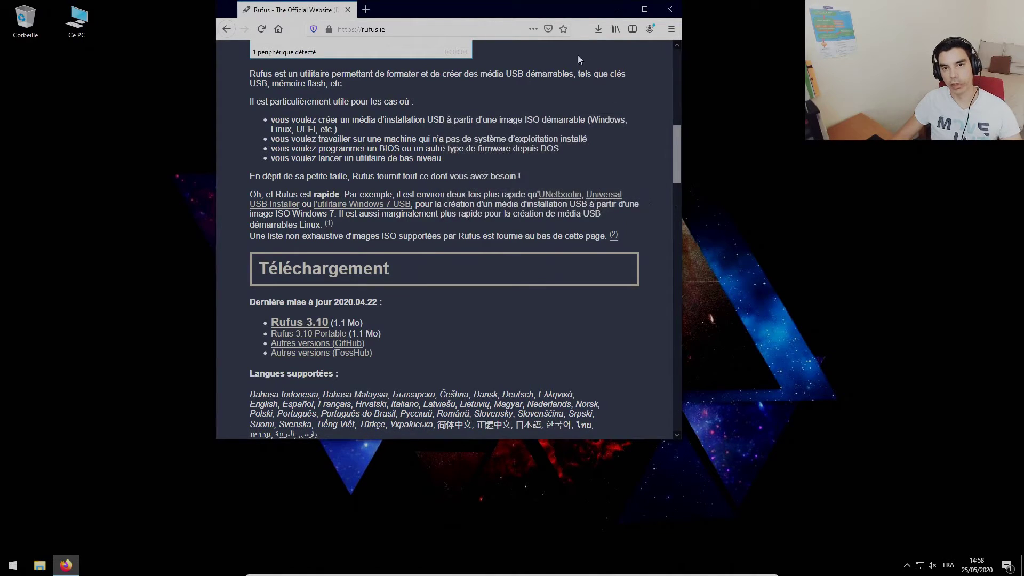
- Launch rufus-3.10 from the Téléchargements folder and reposition its window
left_click(598, 29)
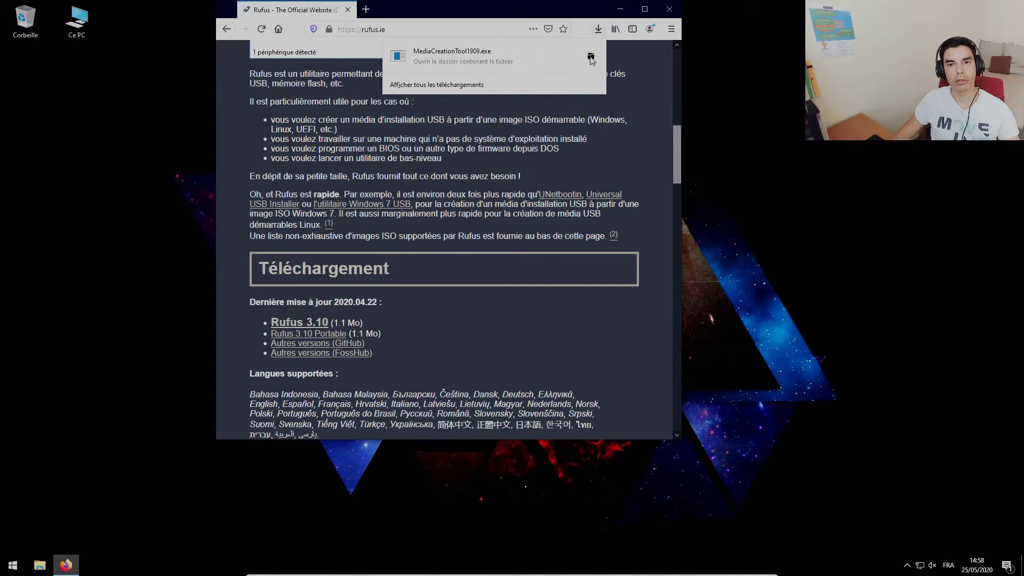
left_click(500, 102)
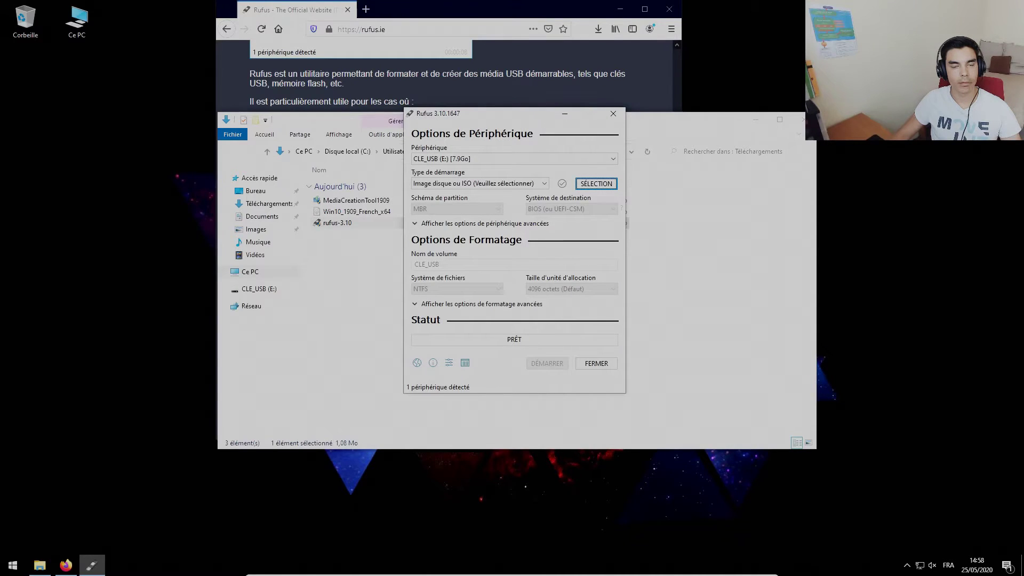
left_click_drag(538, 111, 501, 133)
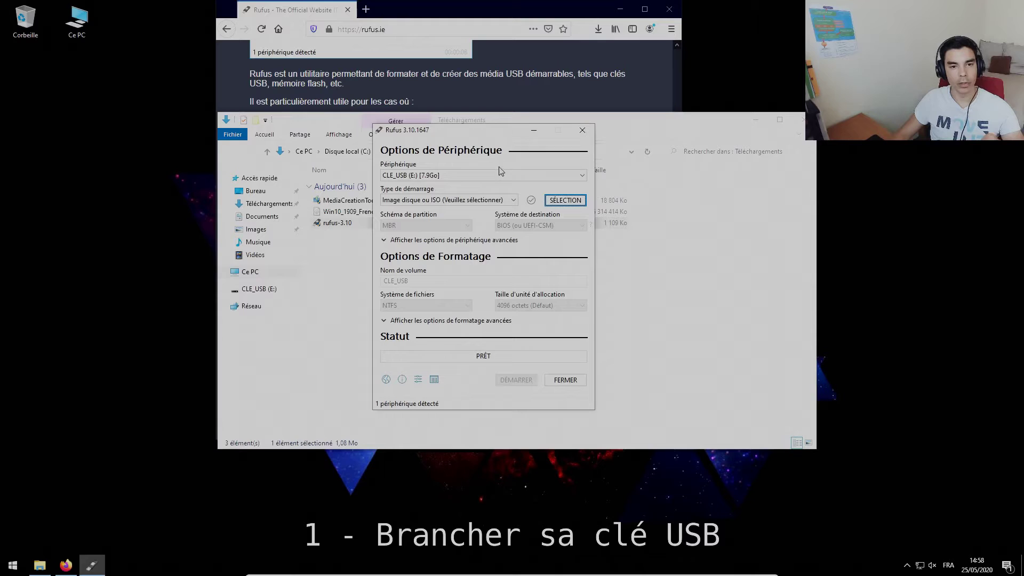
- Set the boot type to a disk or ISO image and load Win10_1909_French_x64 from the Téléchargements folder
left_click(487, 202)
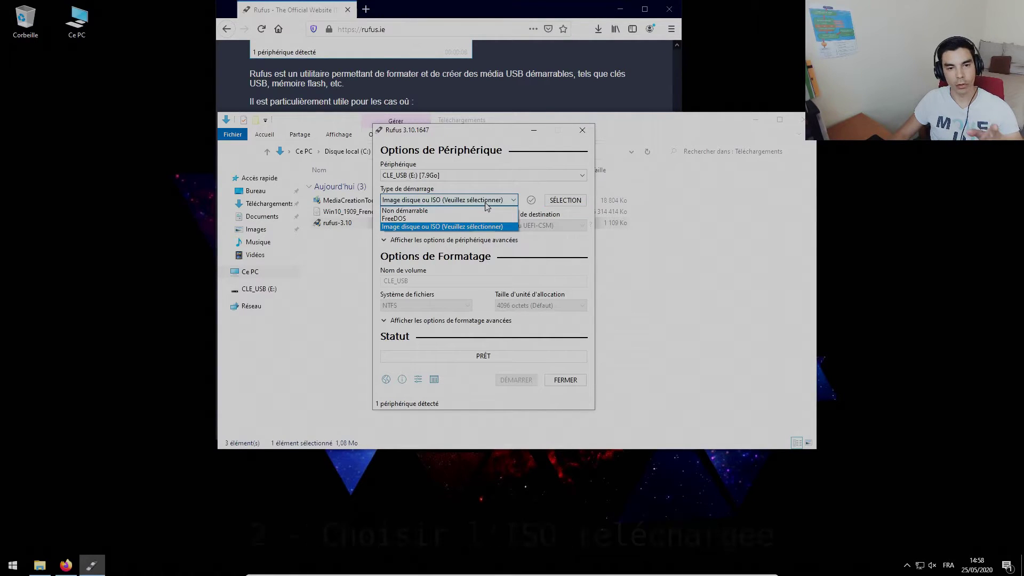
left_click(487, 202)
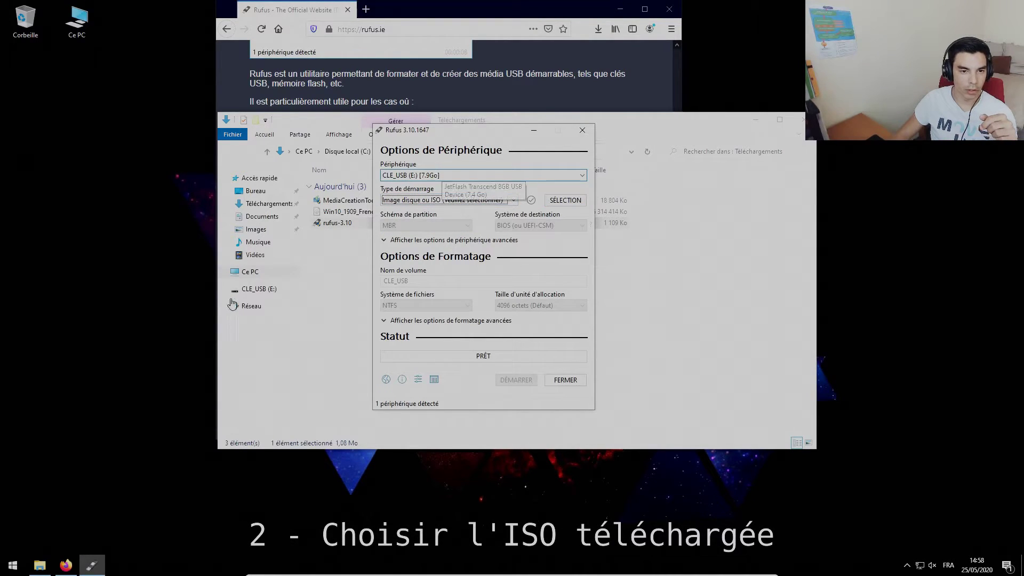
left_click(404, 202)
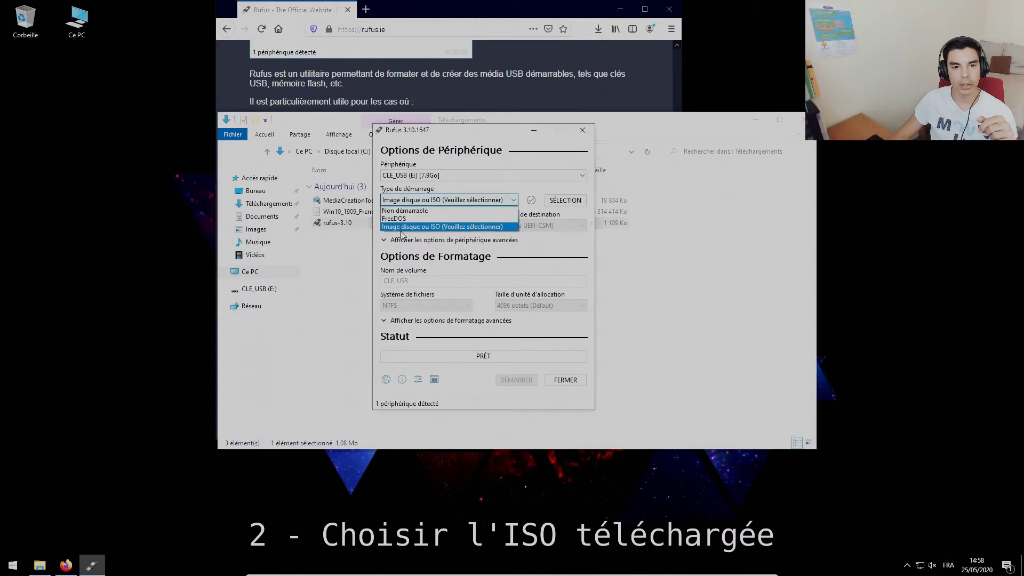
left_click(420, 226)
left_click(574, 202)
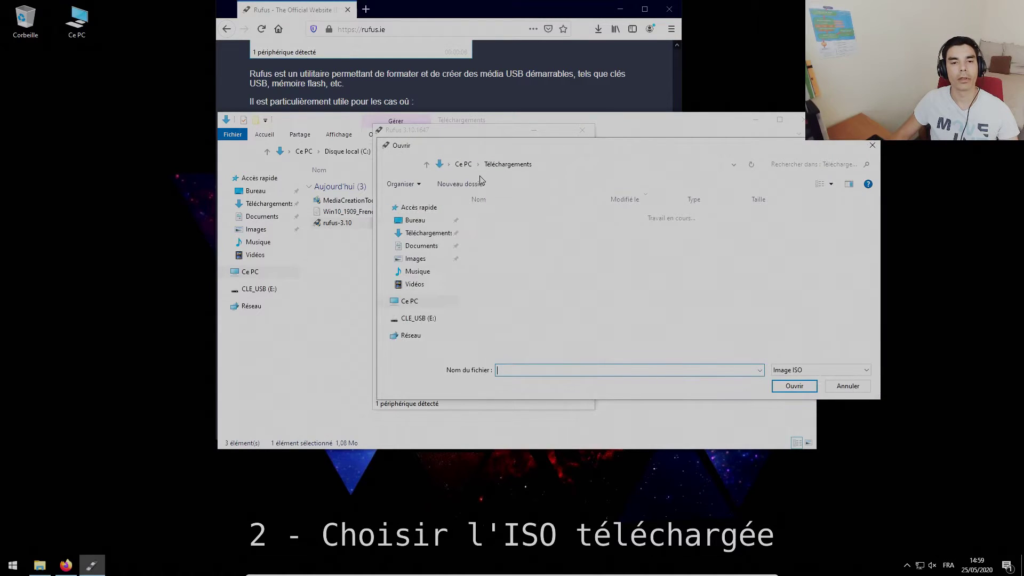
left_click(511, 230)
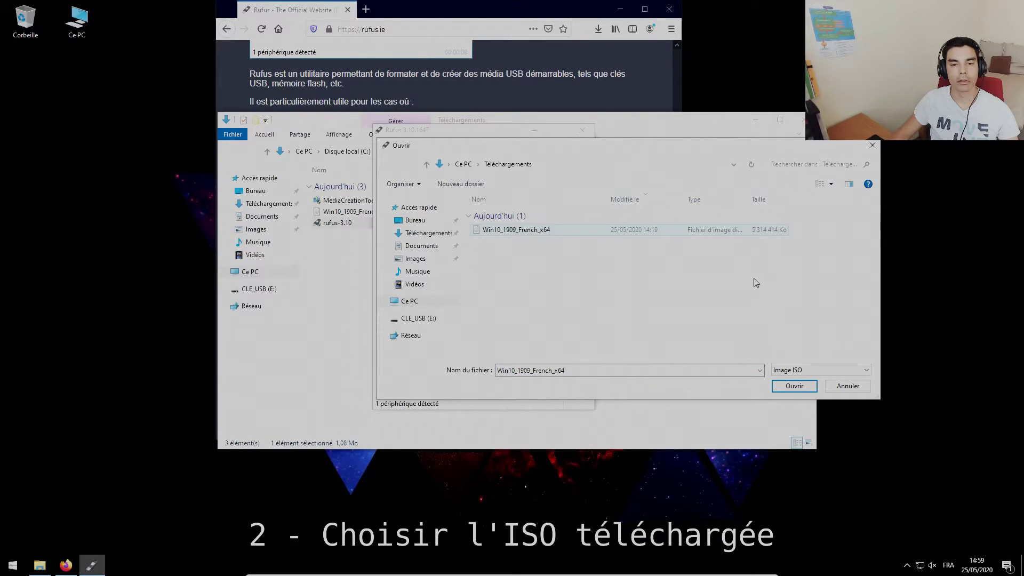
left_click(812, 388)
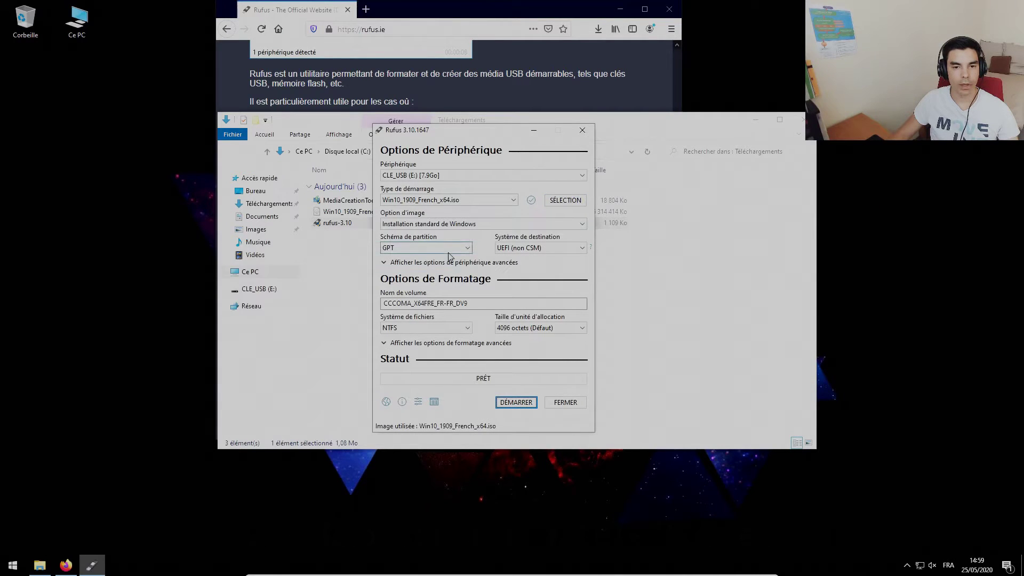
- Switch the partition scheme between MBR and GPT to compare their target systems, and settle on MBR
left_click(408, 248)
left_click(410, 259)
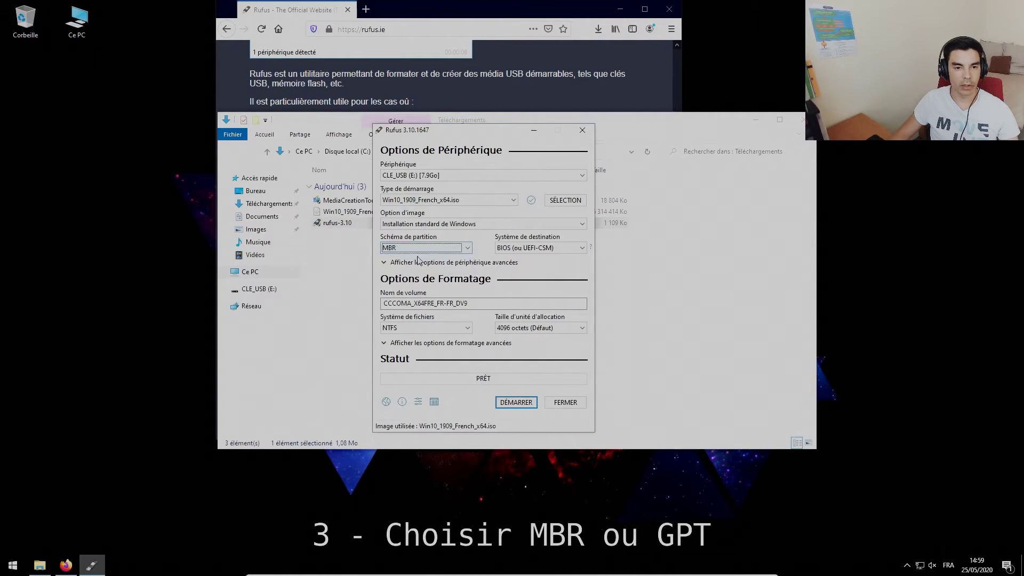
left_click(429, 248)
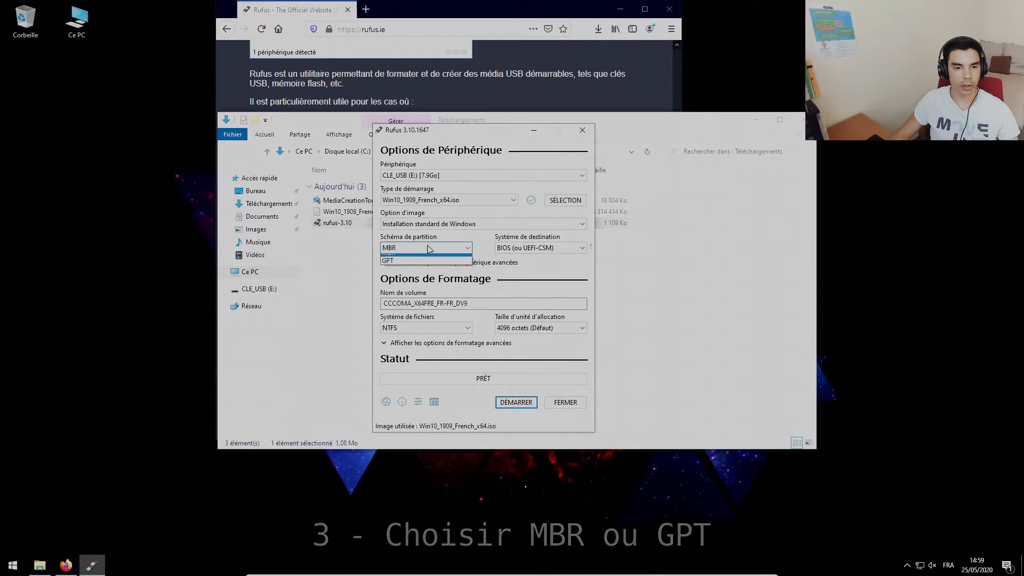
left_click(431, 245)
left_click(430, 248)
left_click(421, 266)
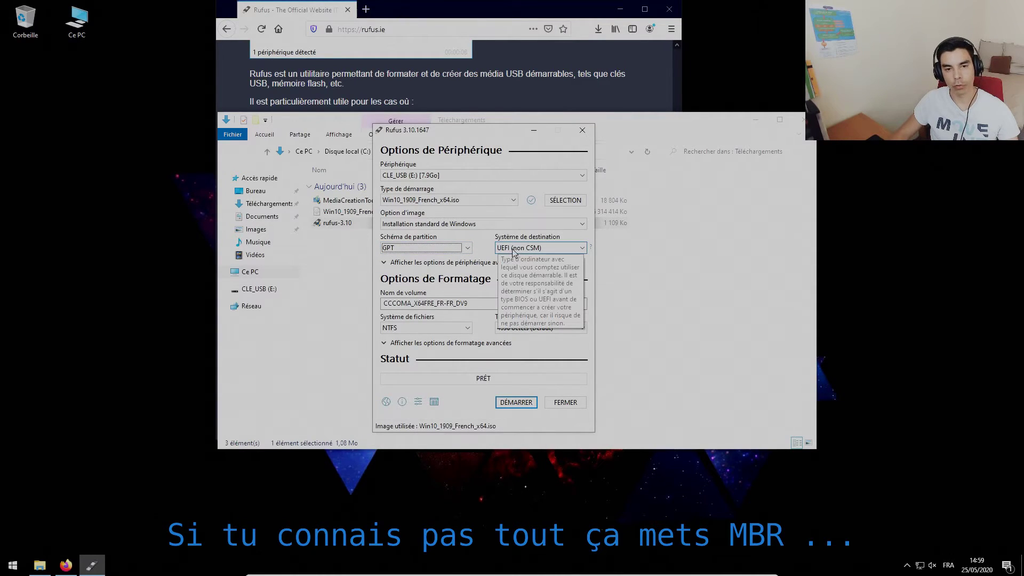
left_click(442, 248)
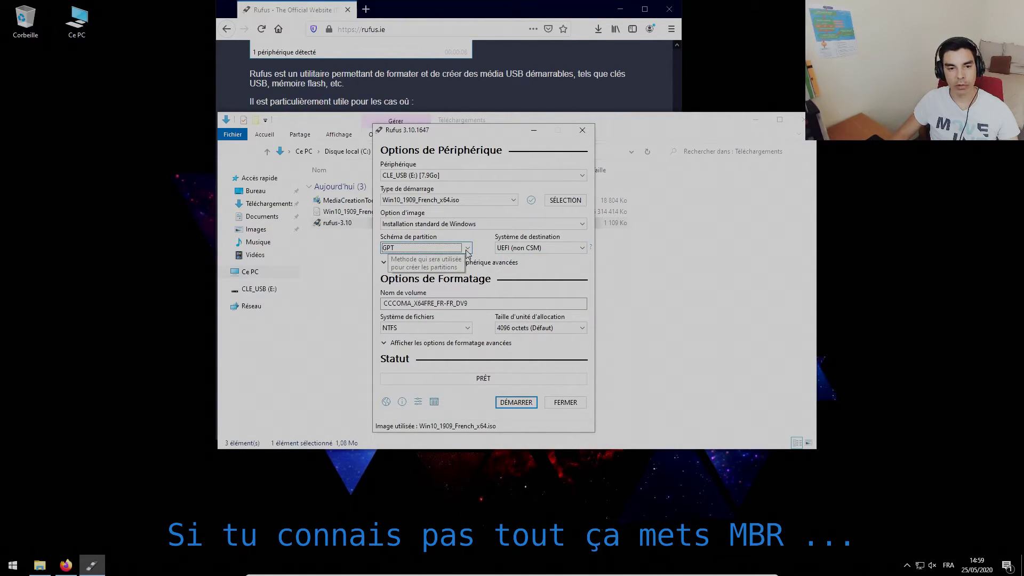
left_click(442, 259)
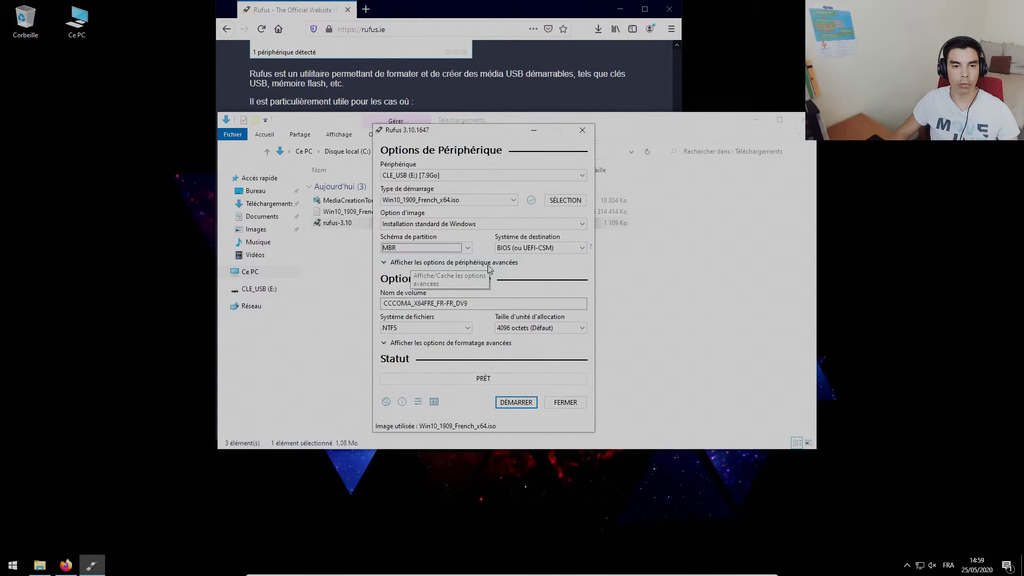
- Name the volume WINDOWS10 and start creating the bootable USB key, accepting the erasure of its data
double_click(485, 307)
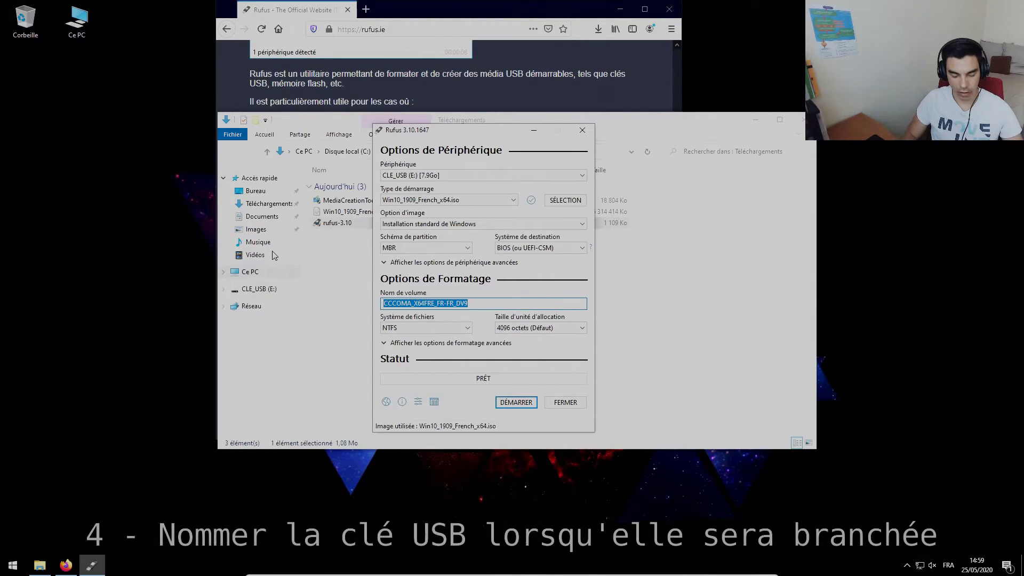
type("WINDOWS")
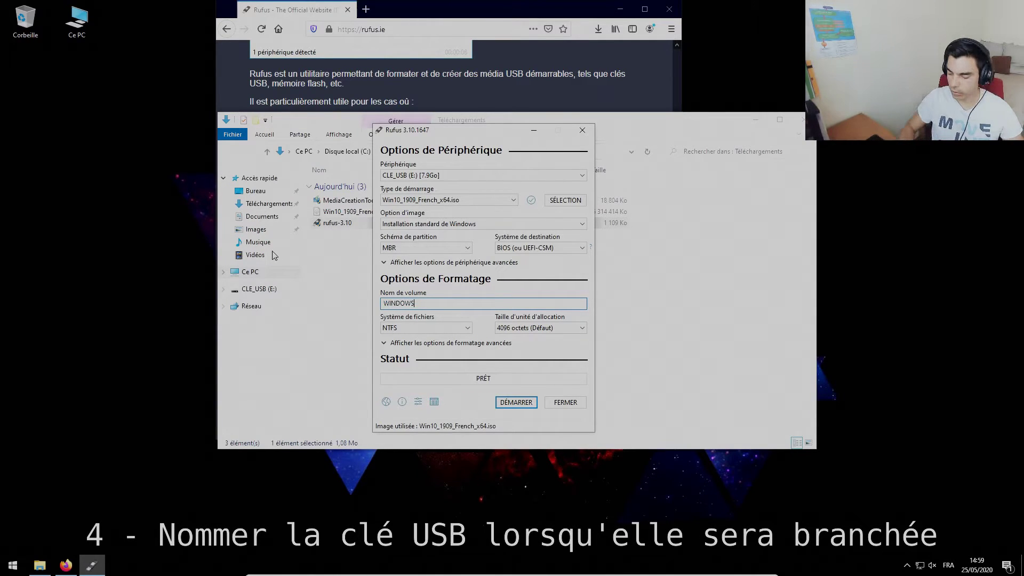
type("10")
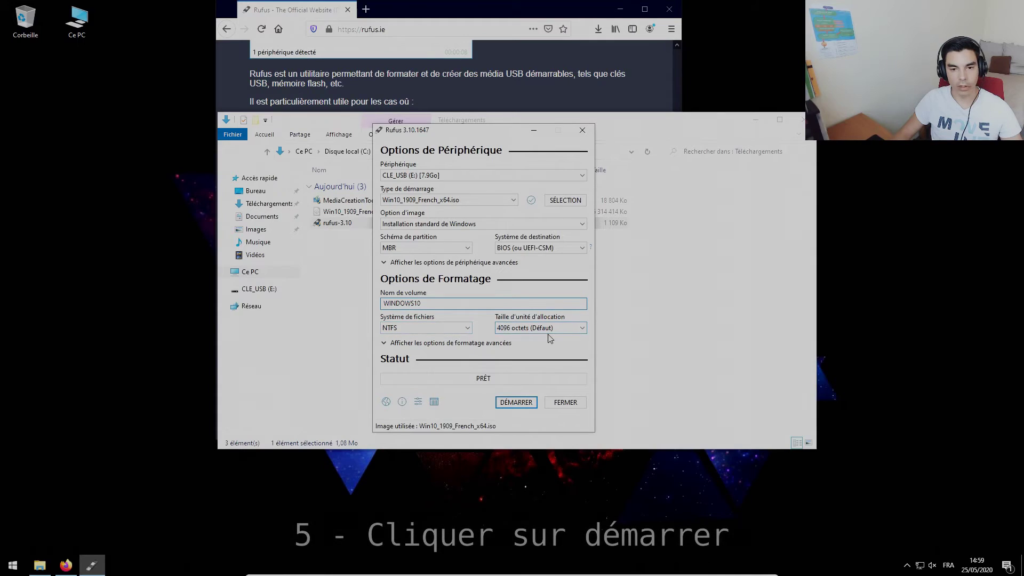
left_click(520, 401)
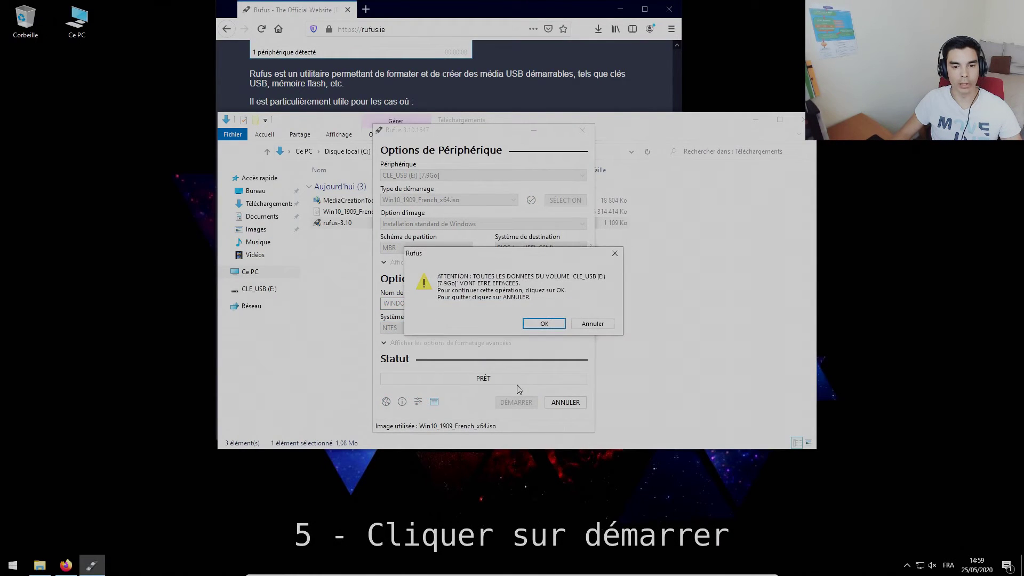
key("Return")
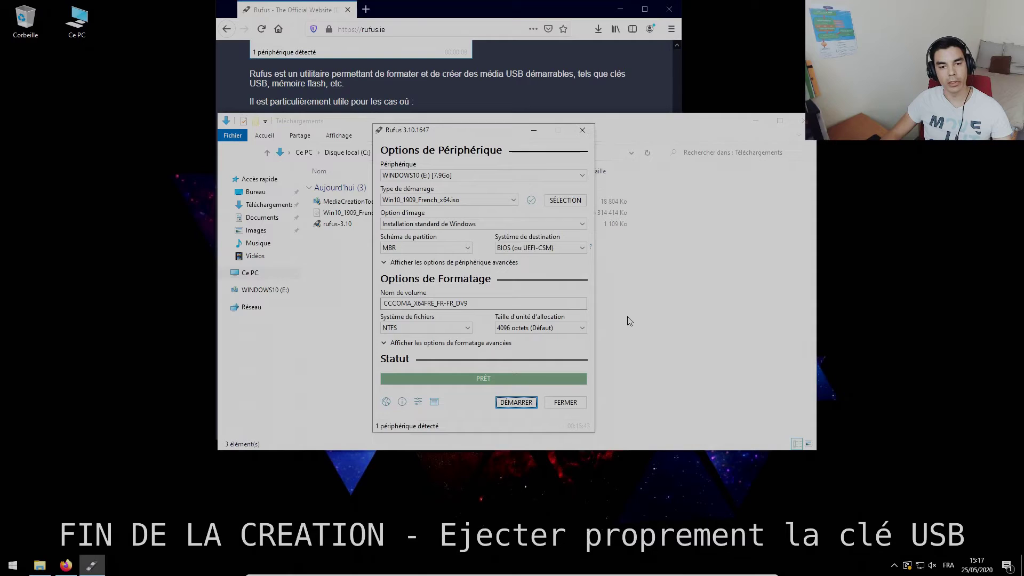
- Look up the eject command among the actions available for the WINDOWS10 (E:) drive, and dismiss the list
right_click(250, 291)
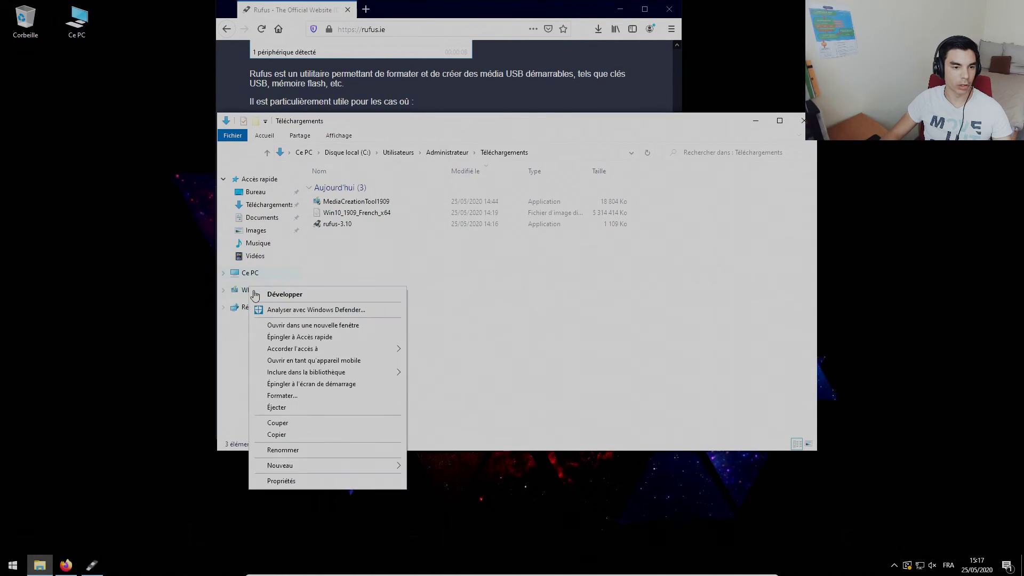
left_click(938, 519)
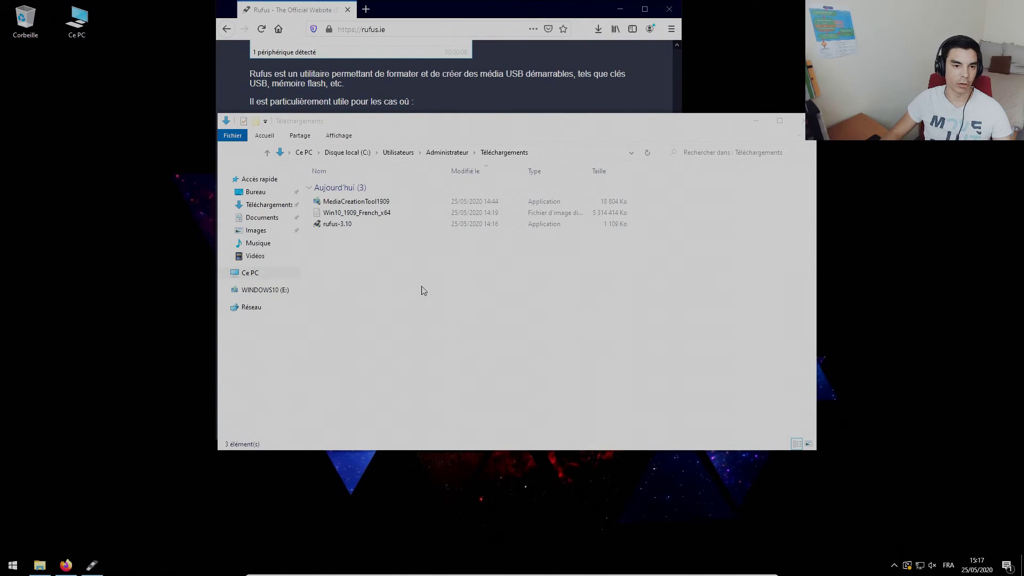